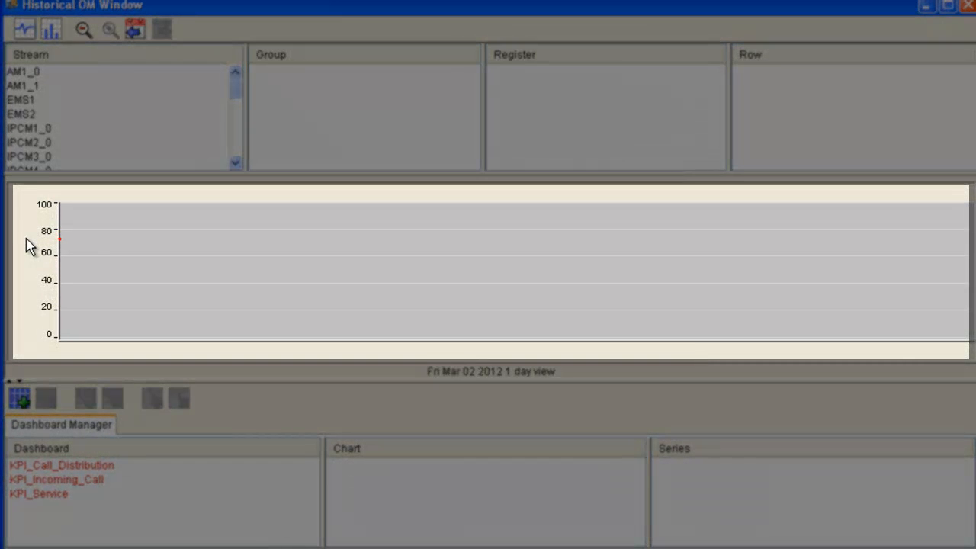
- Plot the Total row of the activeThreads register from the JVM_Threads group for stream PROV1_0
mouse_move(27, 246)
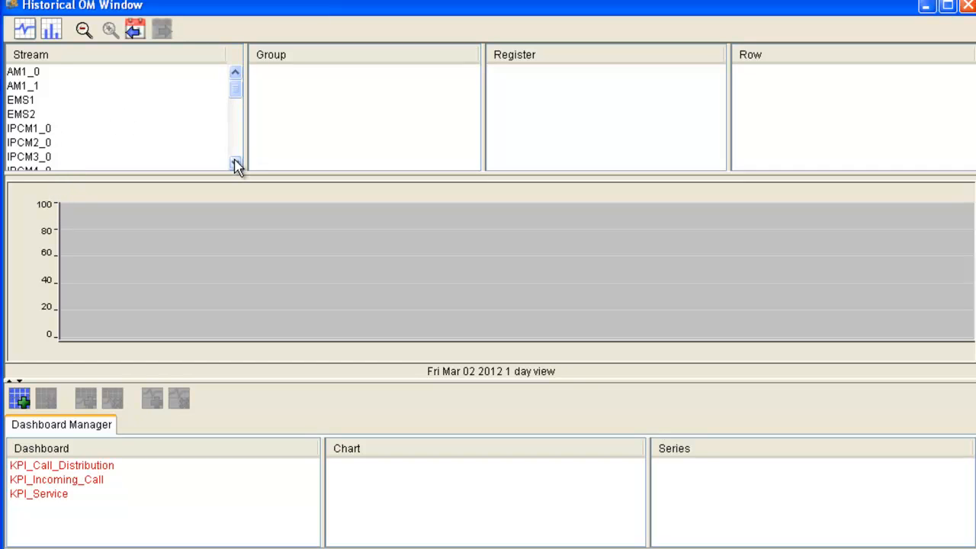
drag(235, 161, 235, 162)
click(40, 116)
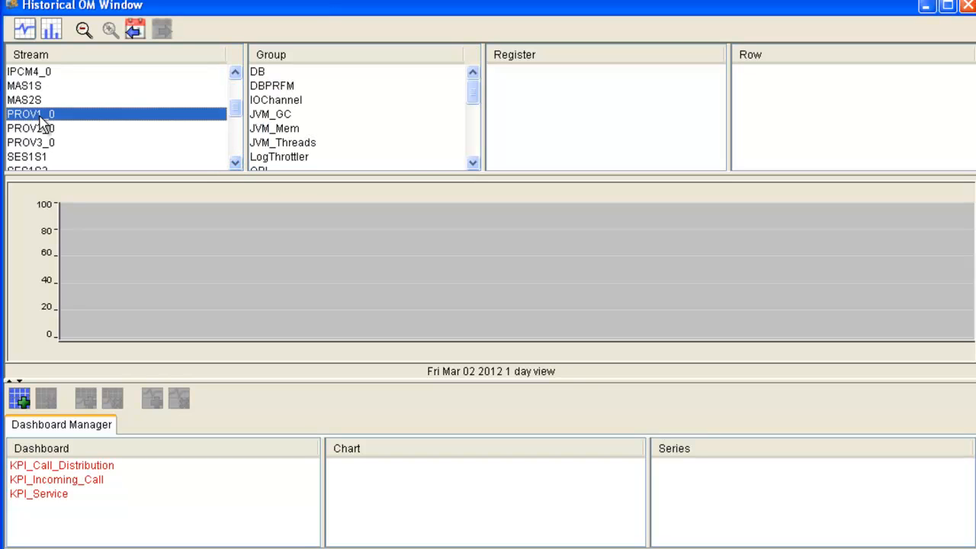
click(284, 145)
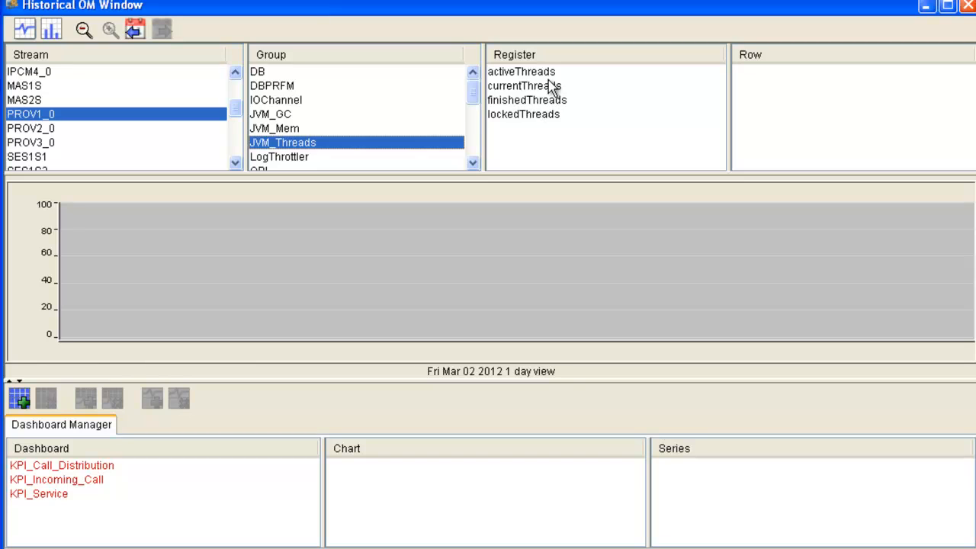
click(545, 73)
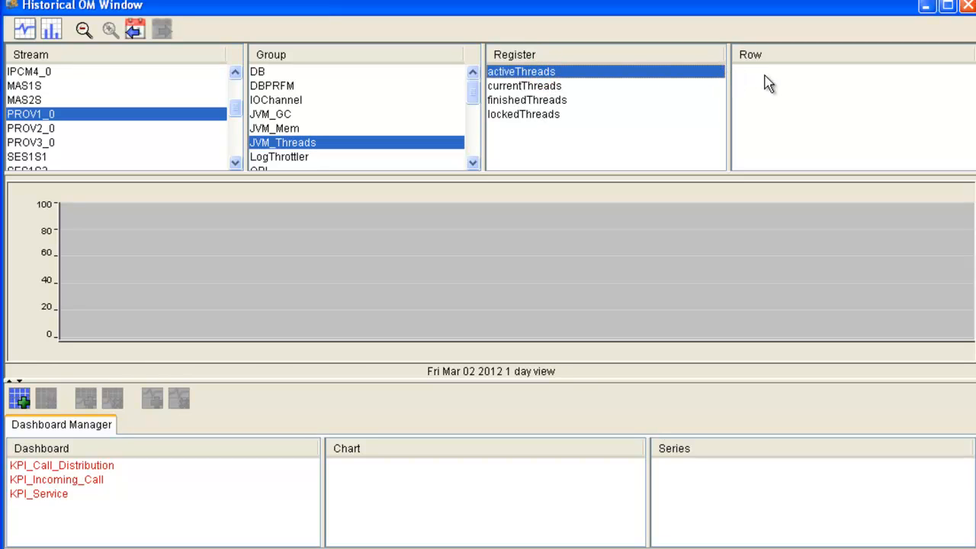
click(745, 75)
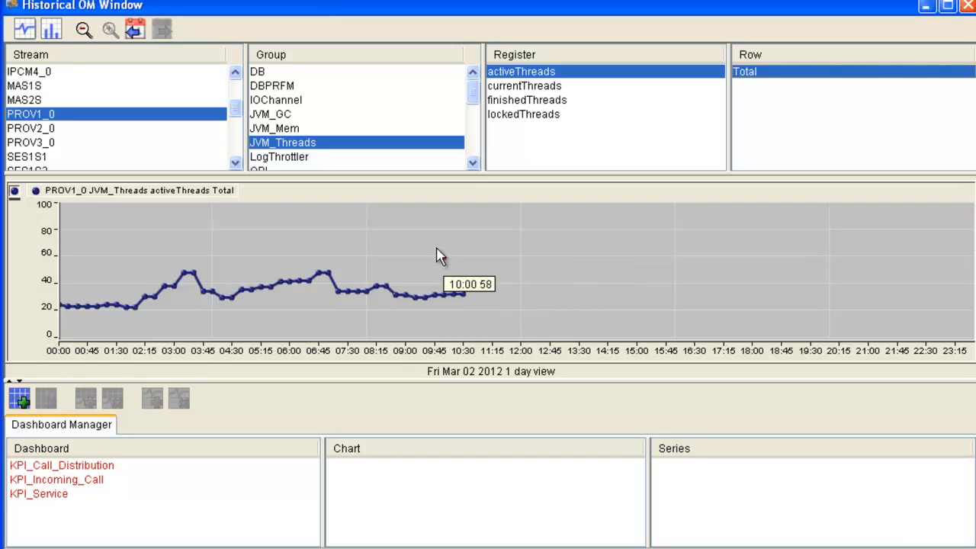
- Display the PROV1_0 activeThreads data as a bar chart and return it to a line chart
click(51, 32)
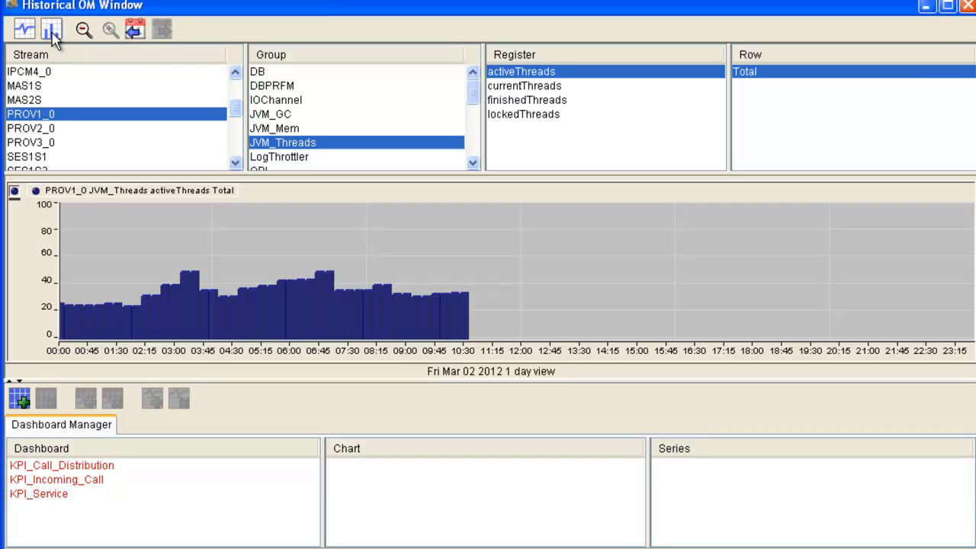
right_click(113, 237)
mouse_move(147, 247)
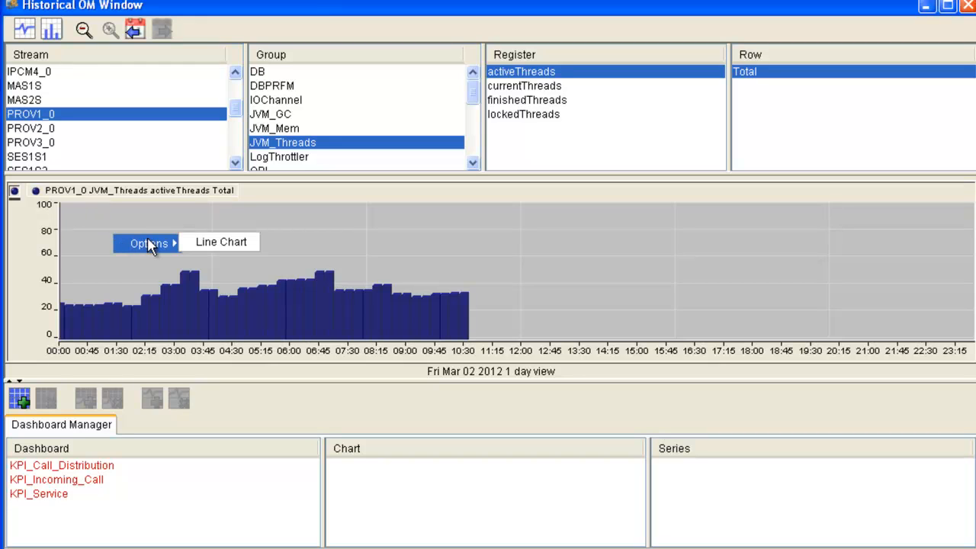
click(231, 243)
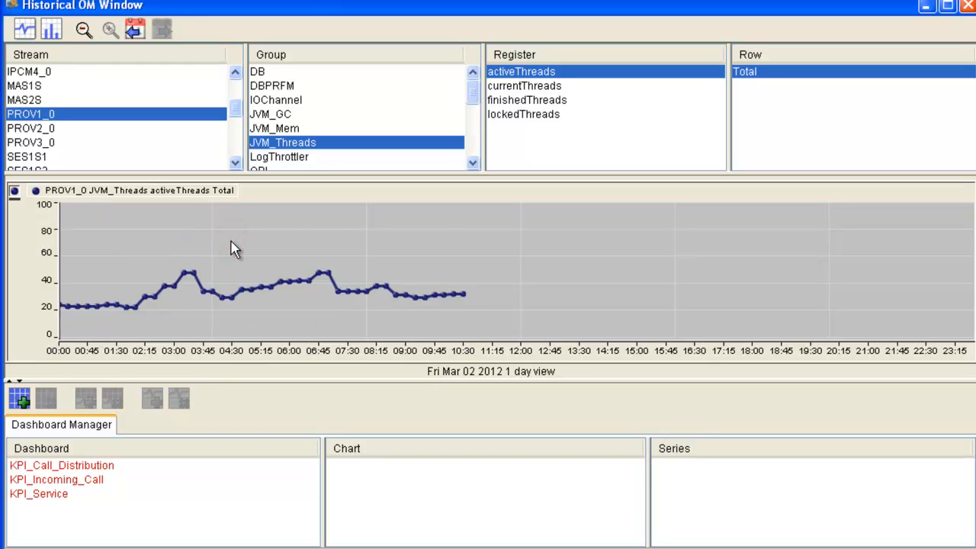
- Hide the data points on the line chart and show them again
click(157, 237)
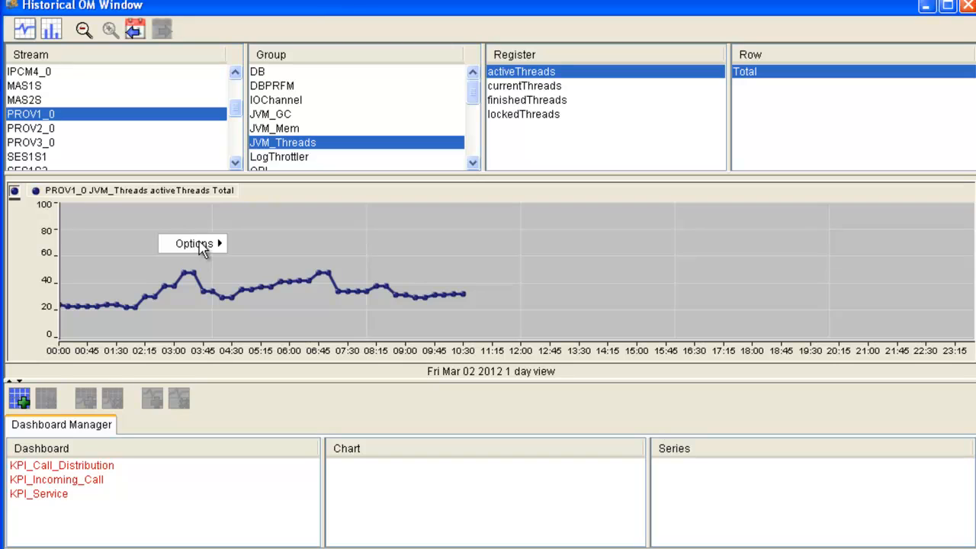
mouse_move(203, 252)
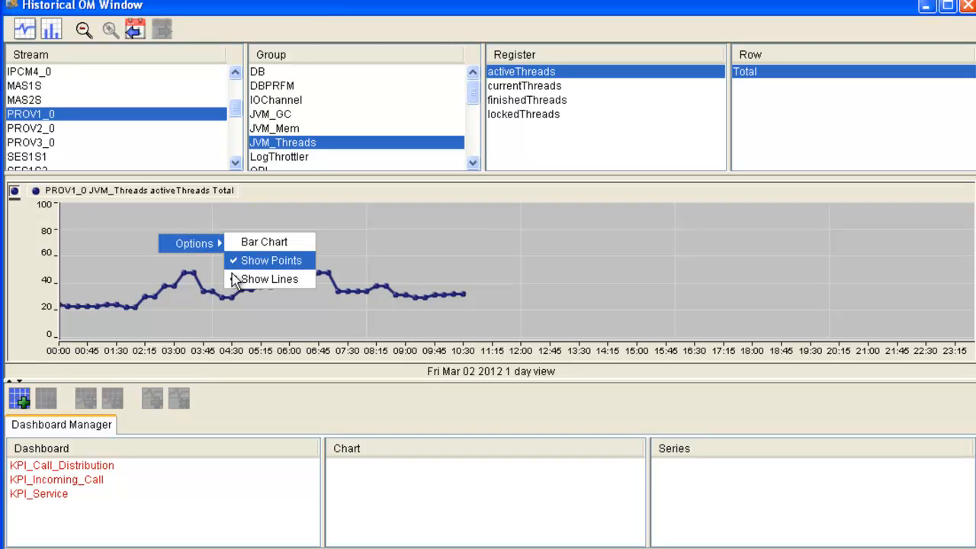
click(231, 262)
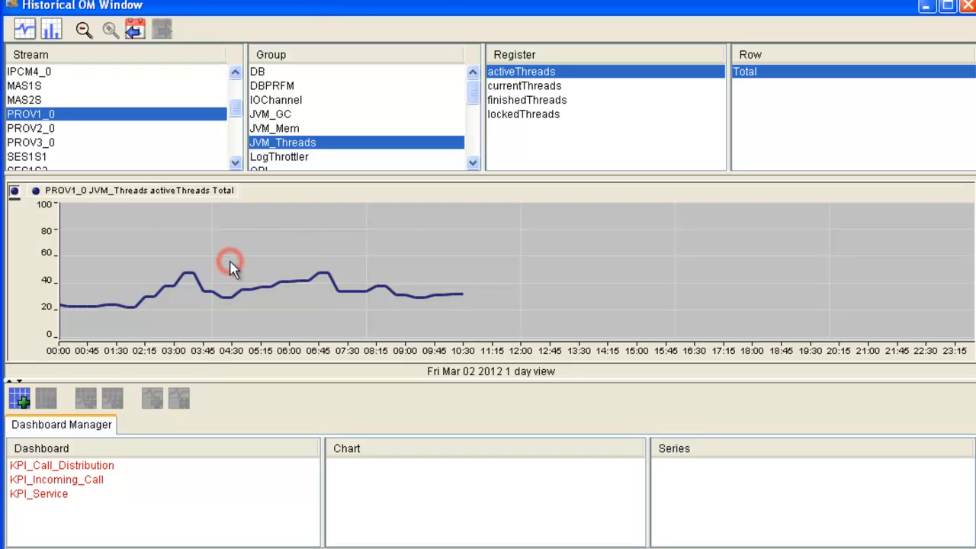
right_click(190, 245)
mouse_move(221, 255)
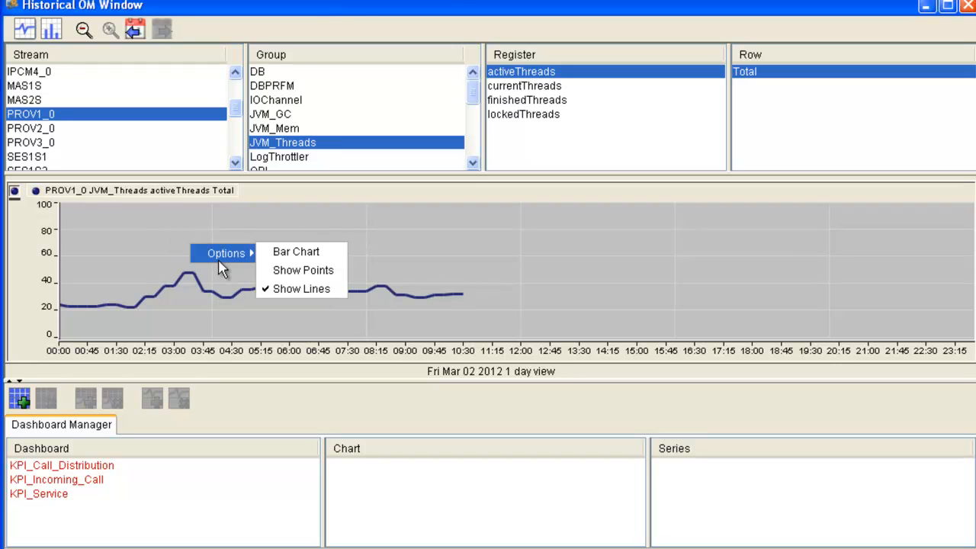
click(268, 273)
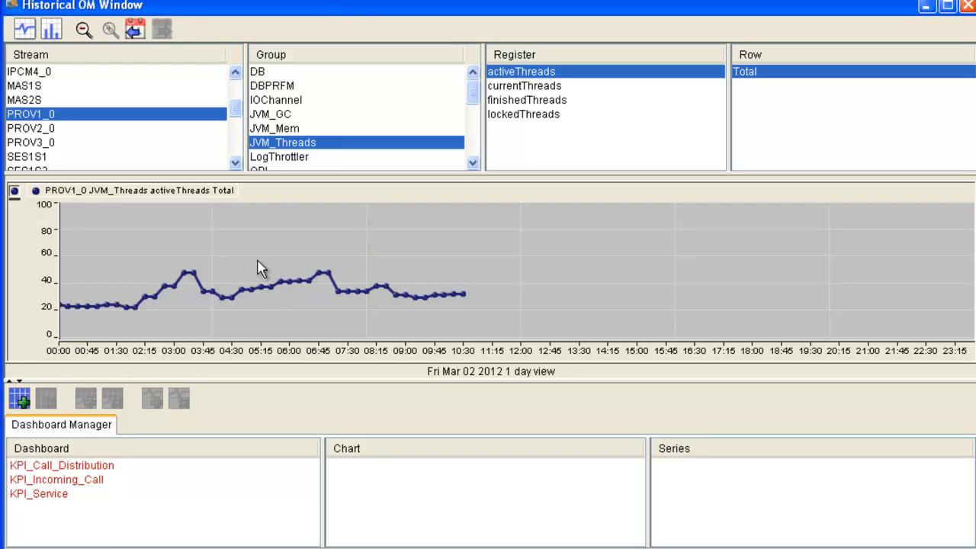
- Widen the PROV1_0 chart's time range to the 30 day view starting Feb 02 2012
click(82, 33)
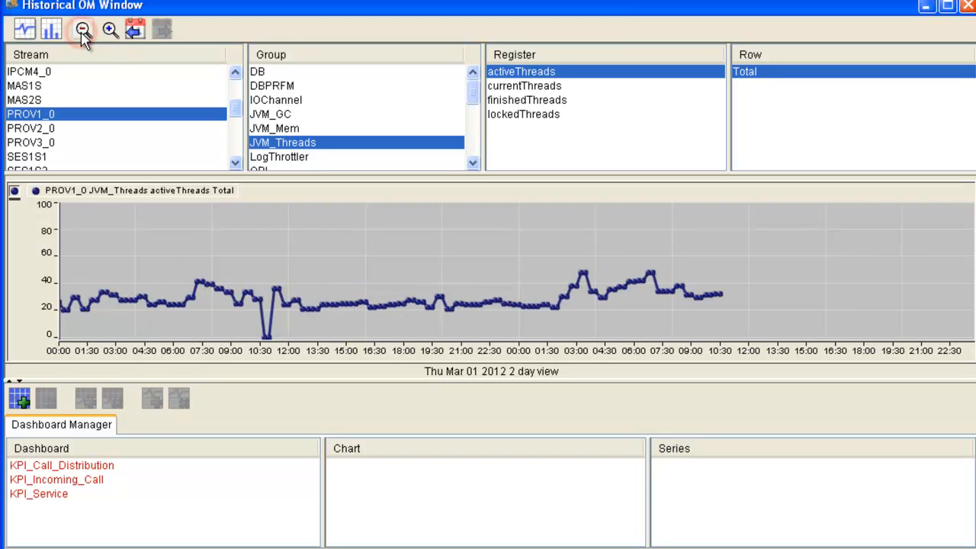
click(83, 34)
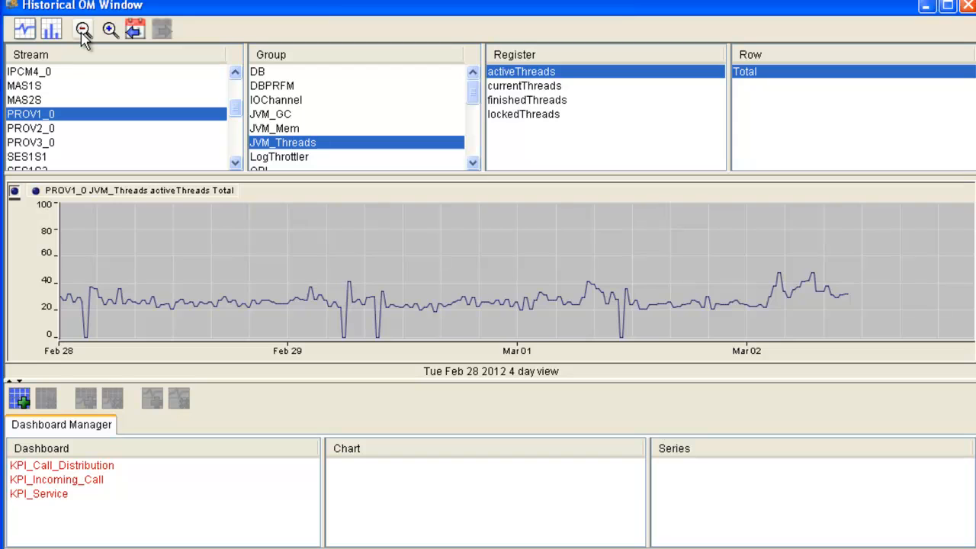
click(82, 33)
click(82, 33)
click(82, 34)
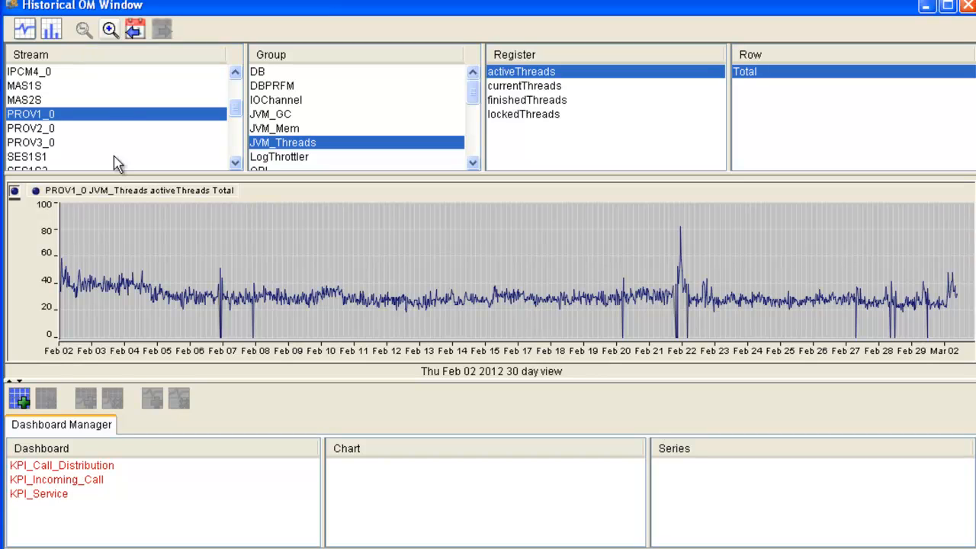
mouse_move(160, 288)
- Plot activeThreads for stream PROV2_0 and narrow the chart to the 2 day view starting Mar 01 2012 to inspect its first data points
click(28, 130)
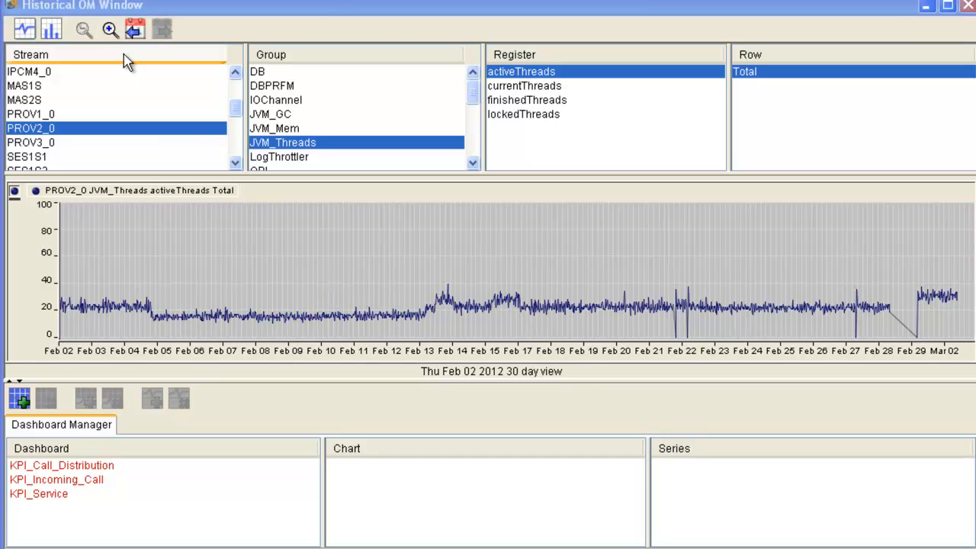
click(108, 30)
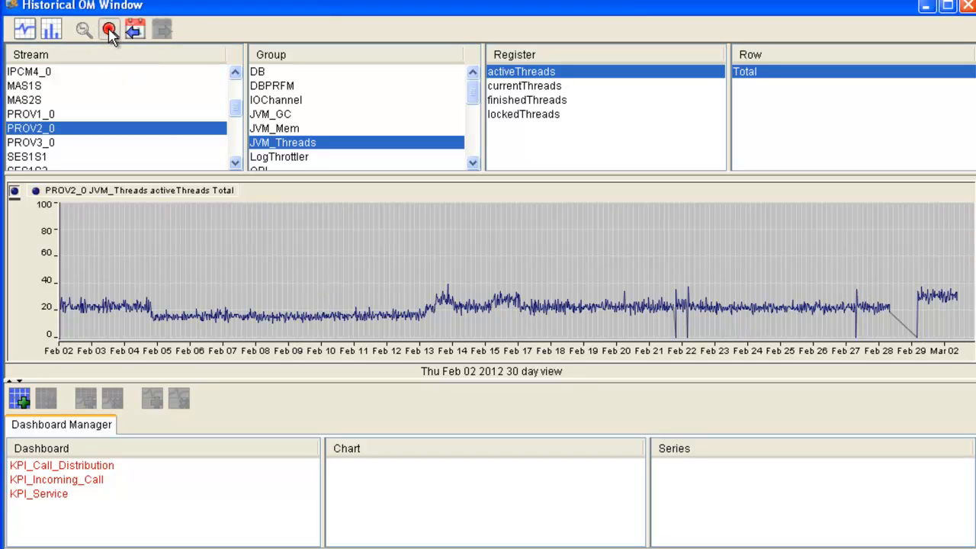
click(108, 31)
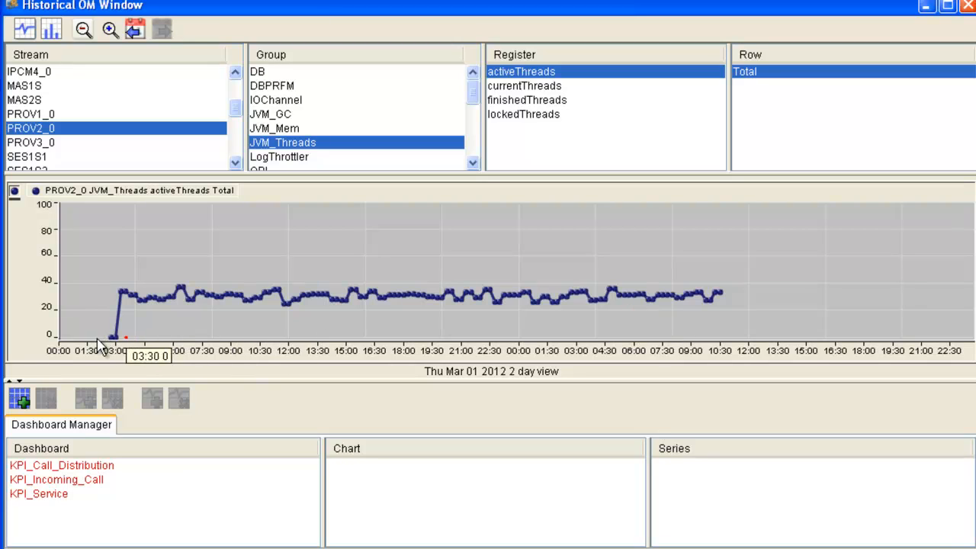
mouse_move(111, 339)
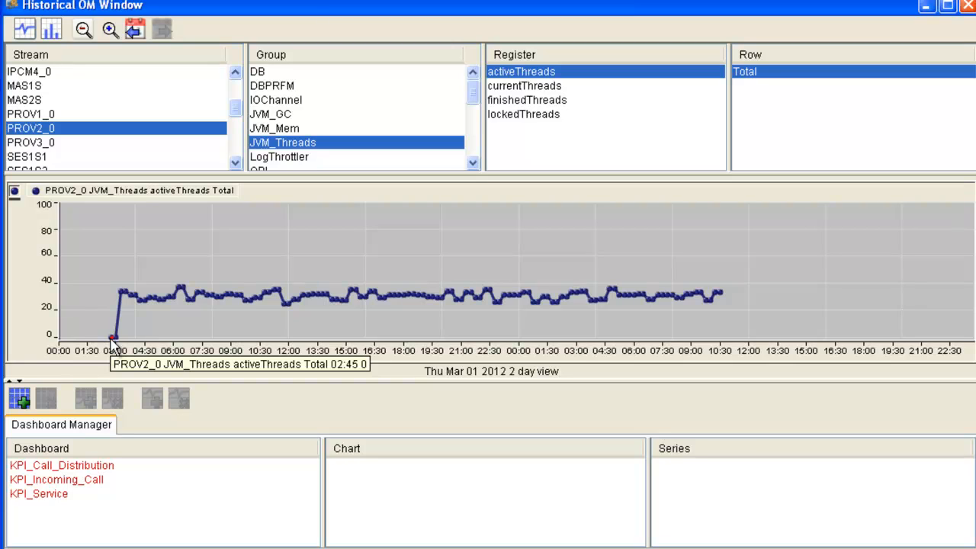
- Shift the 2 day view back day by day to Feb 24 2012 and forward again to Feb 26 2012
click(135, 30)
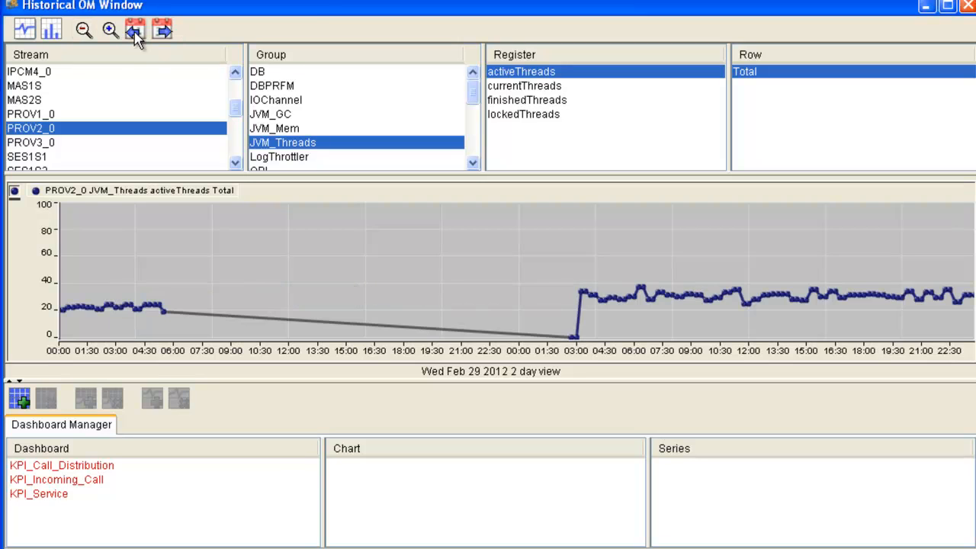
click(134, 31)
click(134, 31)
click(134, 30)
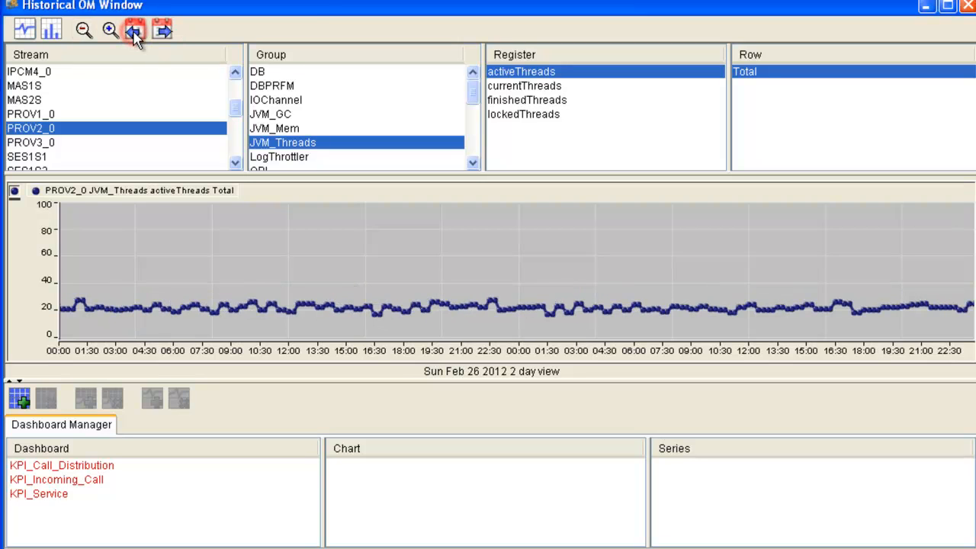
click(134, 31)
click(134, 31)
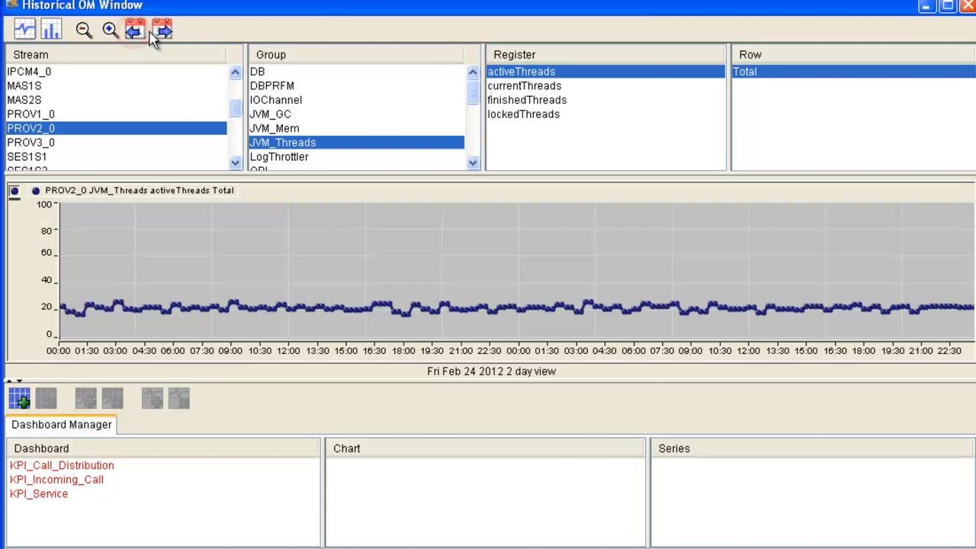
click(162, 30)
click(162, 30)
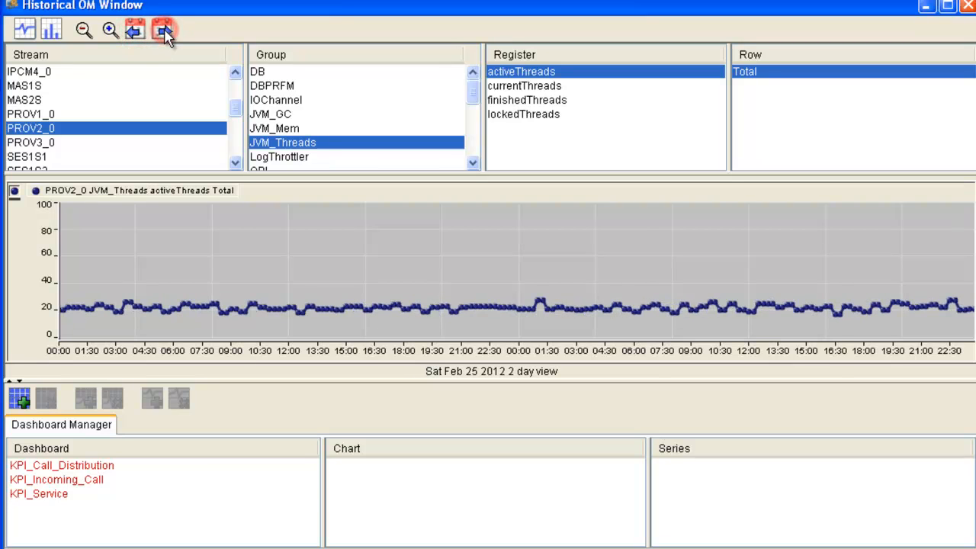
- Widen the PROV2_0 chart to the 30 day view and shift it forward to start on Feb 02 2012
click(83, 30)
click(83, 30)
click(83, 30)
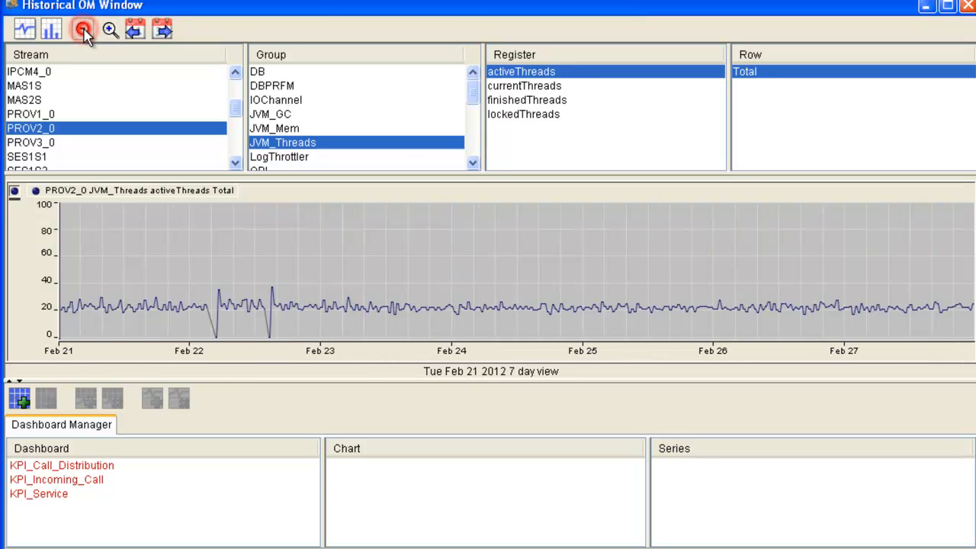
click(83, 30)
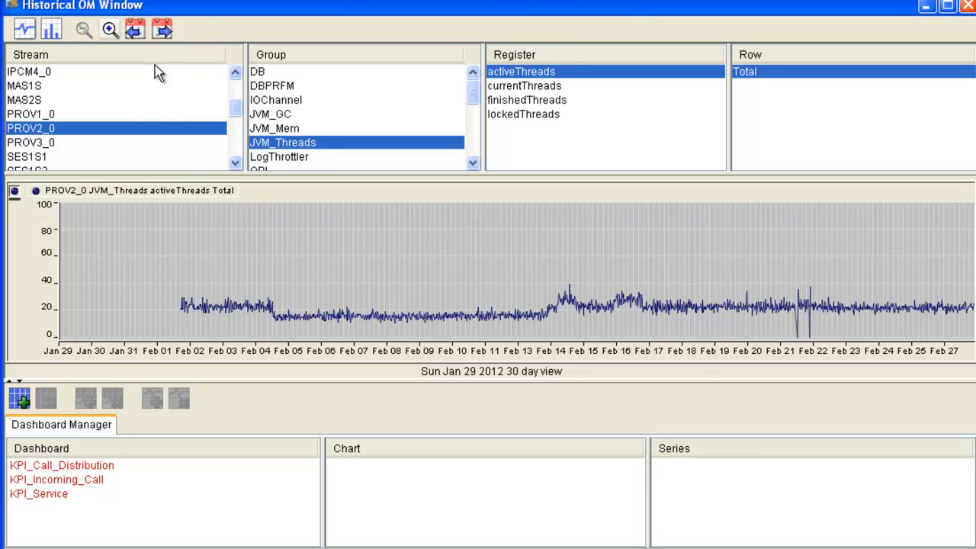
click(162, 29)
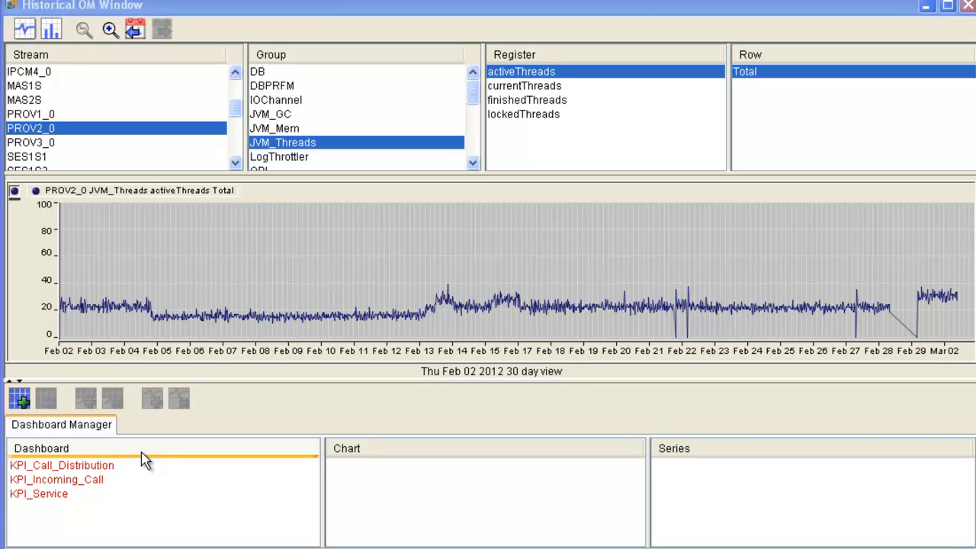
- Show the KPI_Call_Distribution dashboard in its own window, review its charts, and close it
click(90, 473)
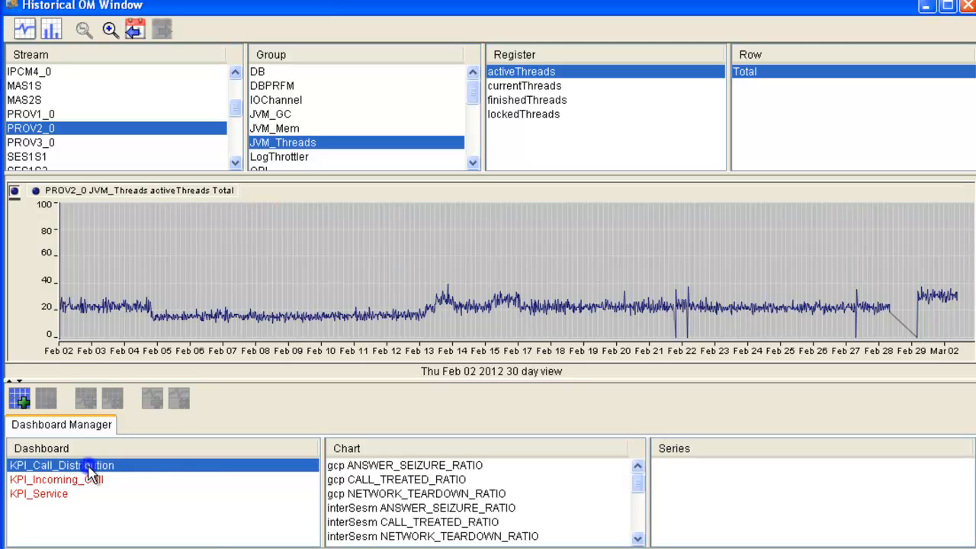
right_click(90, 473)
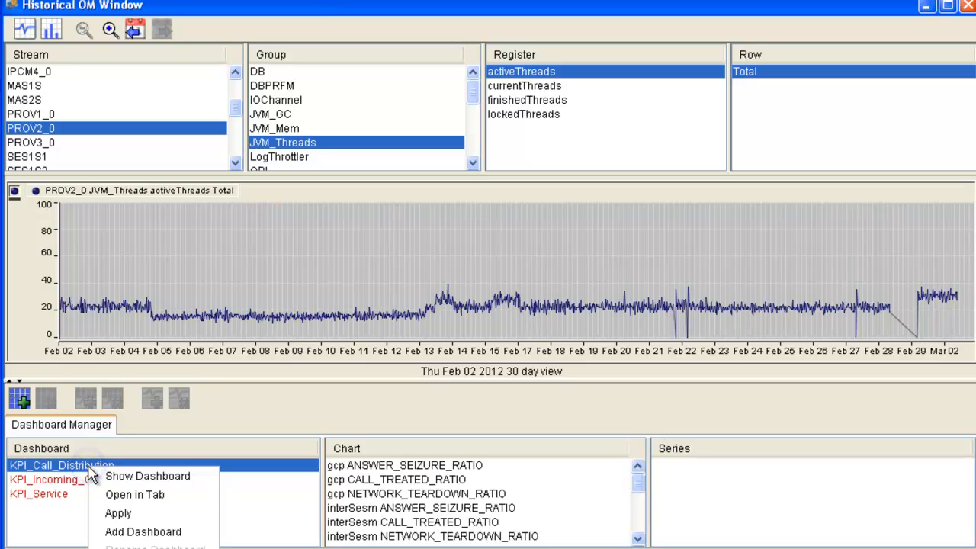
click(130, 476)
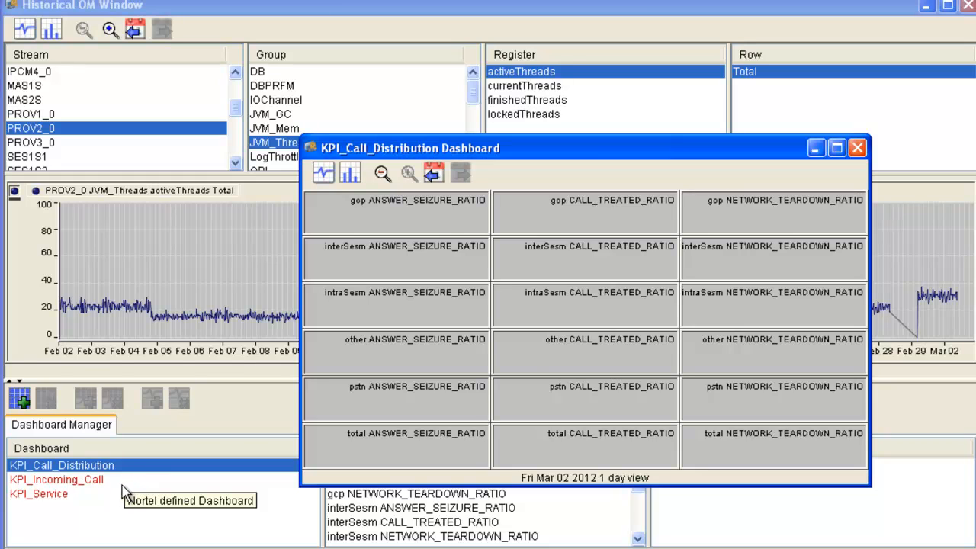
click(858, 148)
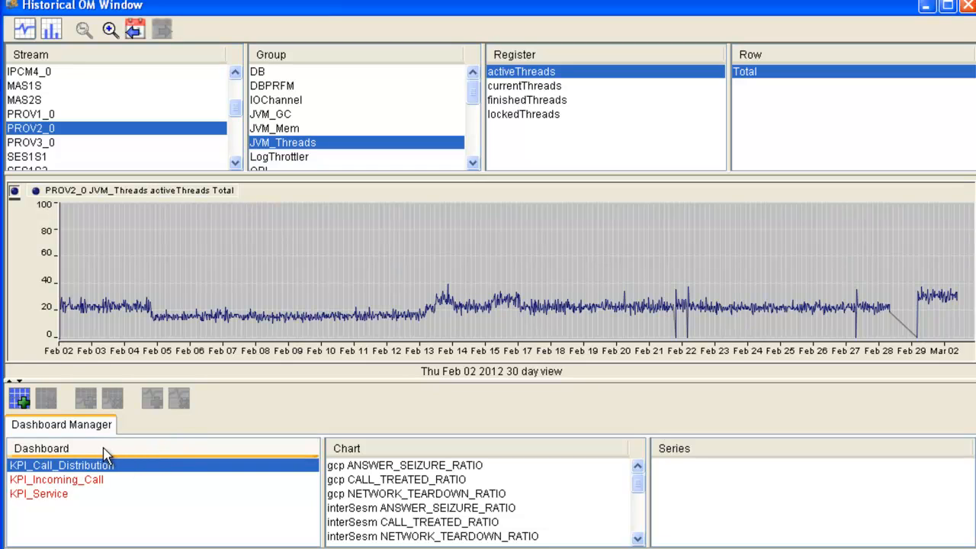
- Create a new dashboard named "PROV threads"
click(19, 398)
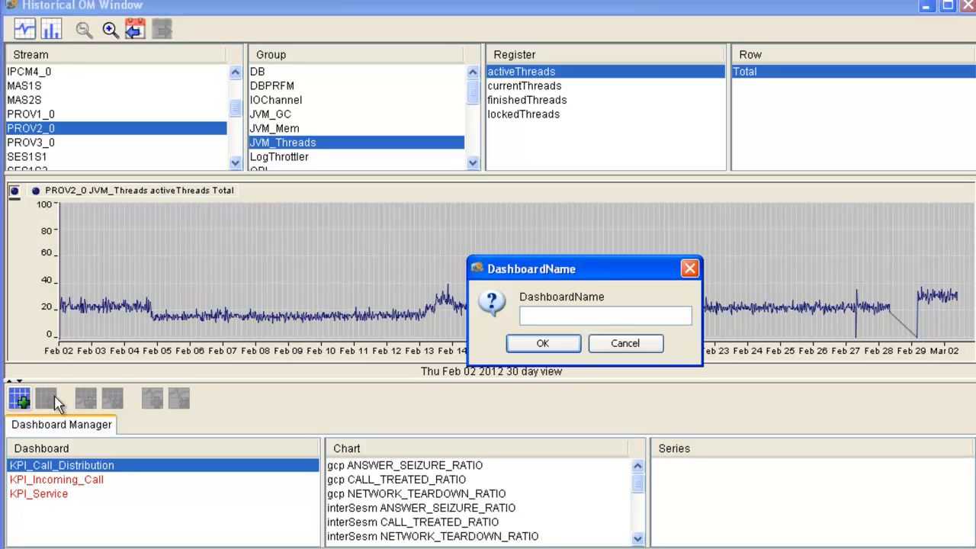
text(PROV threads)
click(544, 343)
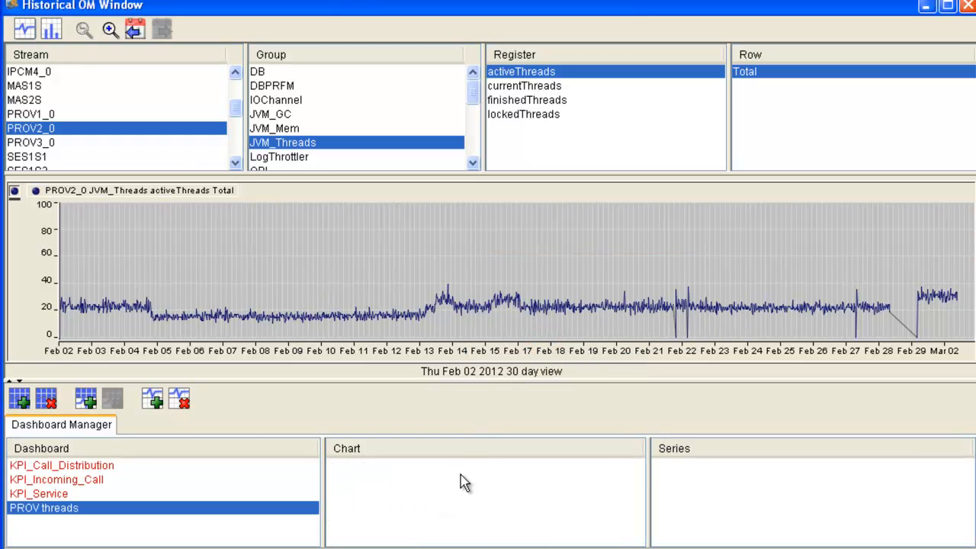
- Add a new chart to the PROV threads dashboard with the PROV1_0 JVM_Threads activeThreads Total series
click(34, 114)
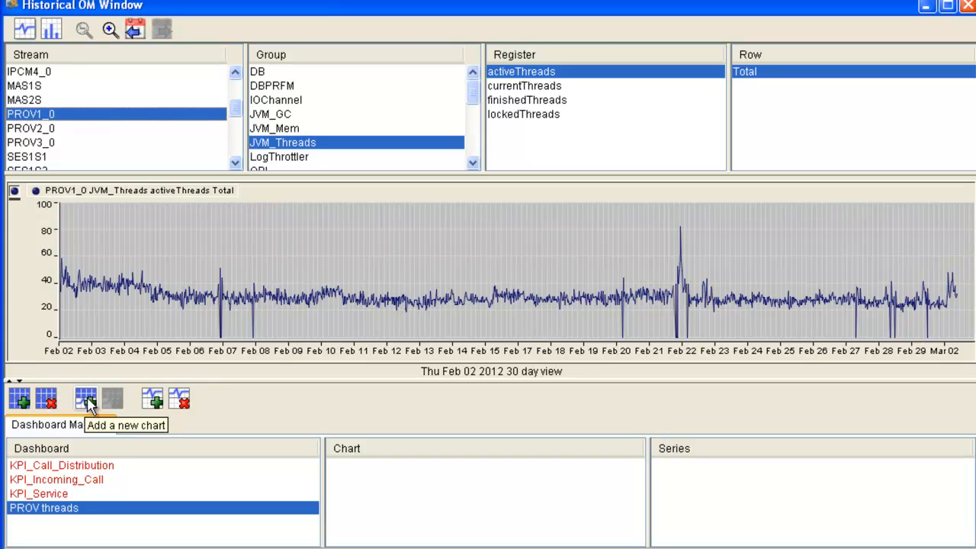
click(87, 401)
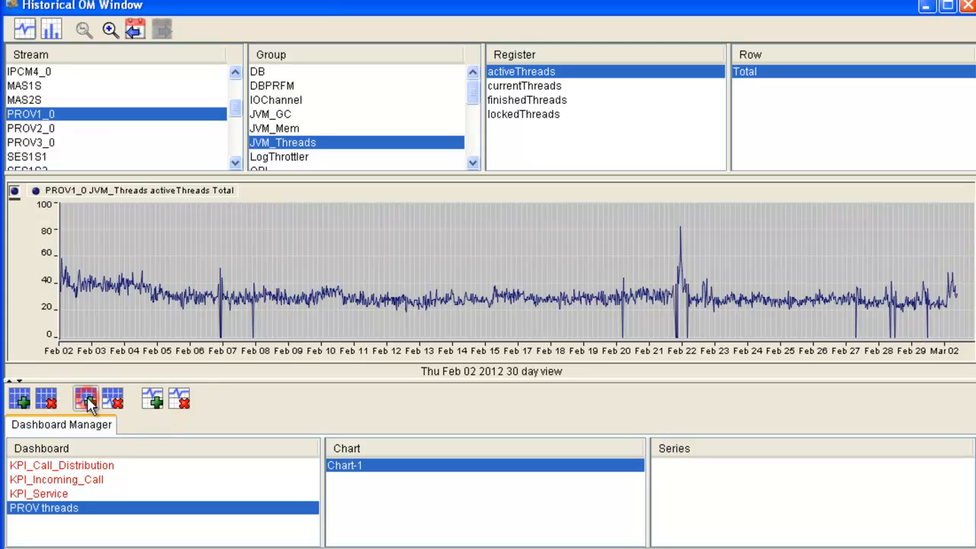
click(153, 400)
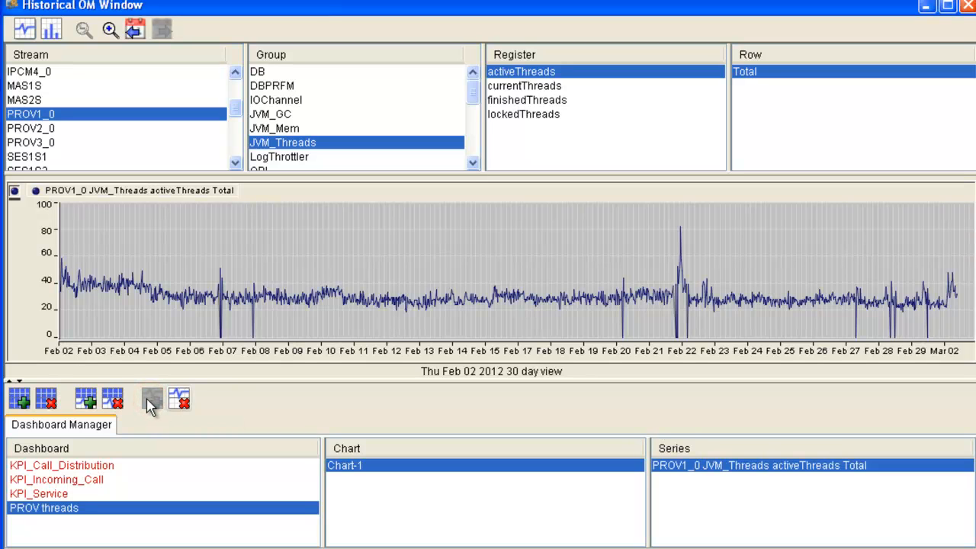
- Add a second chart to the PROV threads dashboard with the PROV2_0 JVM_Threads activeThreads Total series
click(42, 130)
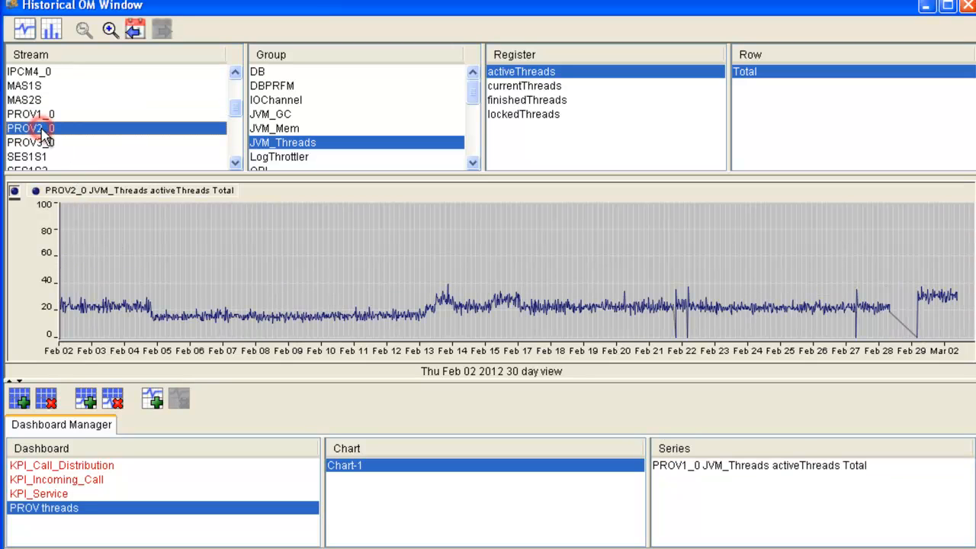
click(90, 404)
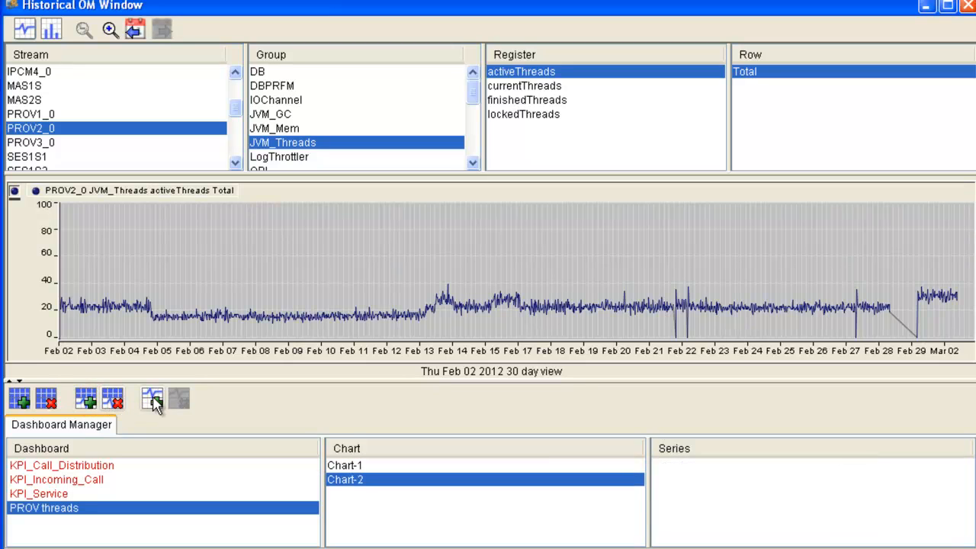
click(153, 401)
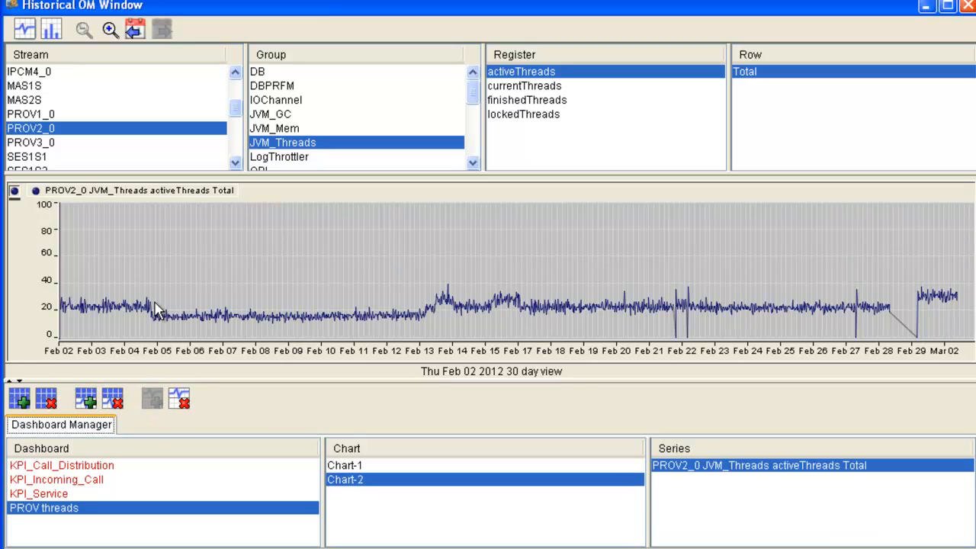
- Add a third chart to the PROV threads dashboard with the PROV3_0 JVM_Threads activeThreads Total series
click(46, 143)
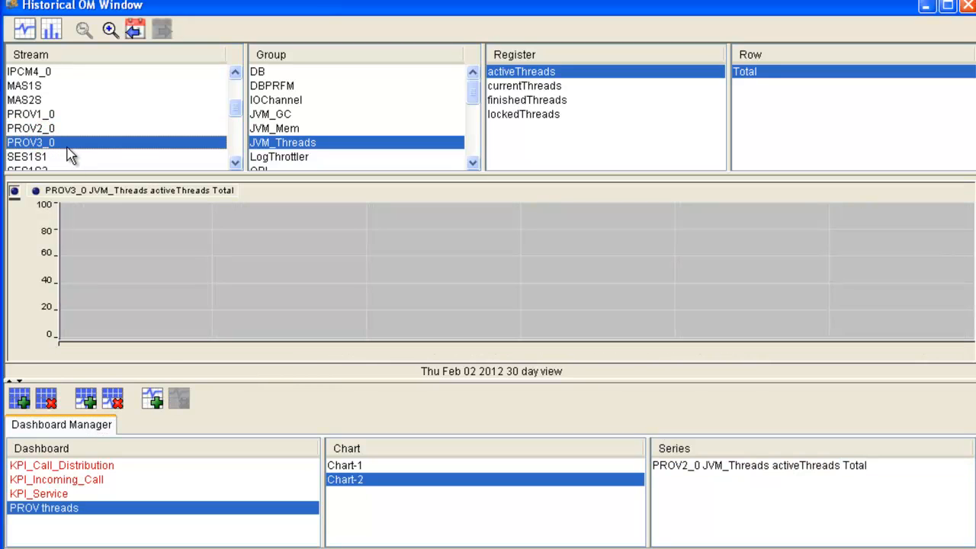
click(86, 400)
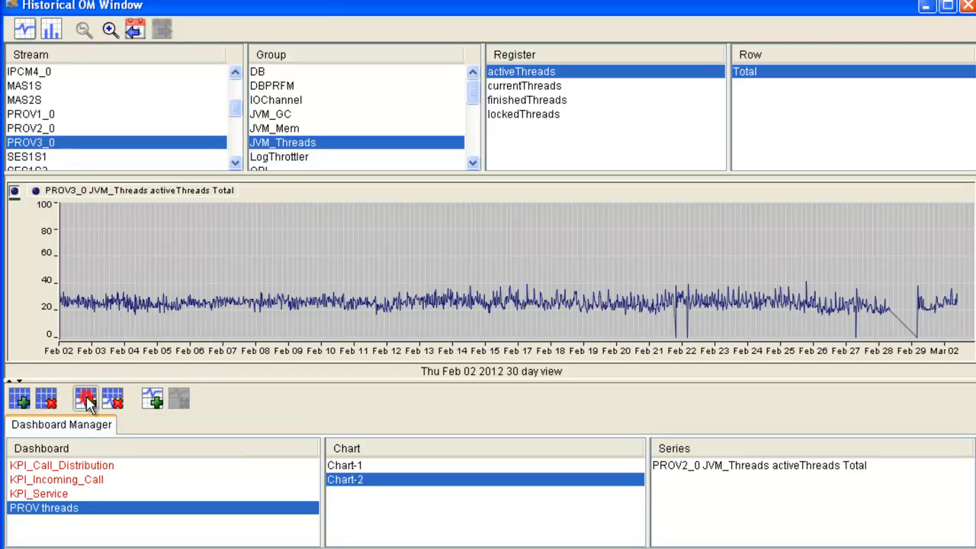
click(154, 402)
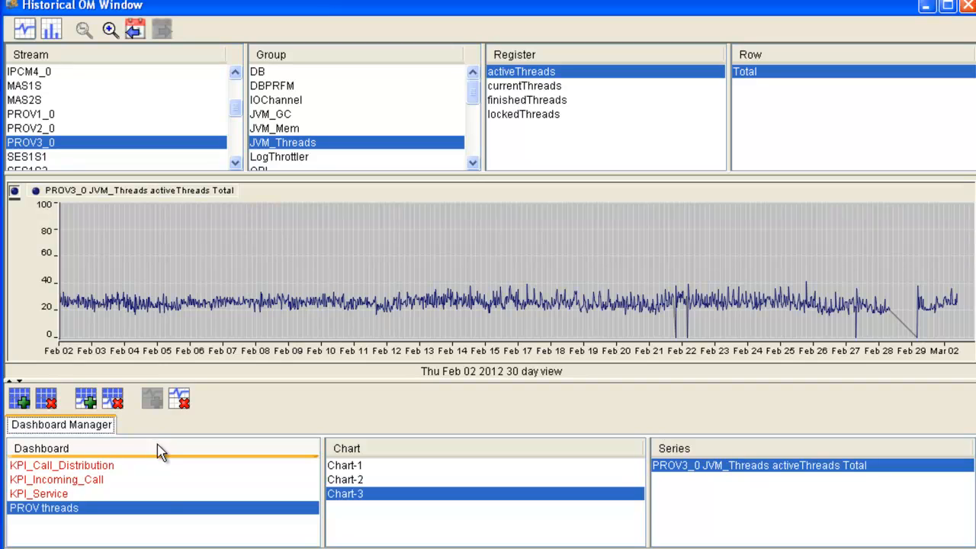
- Show the PROV threads dashboard in its own window, review its three charts, and close it
right_click(85, 506)
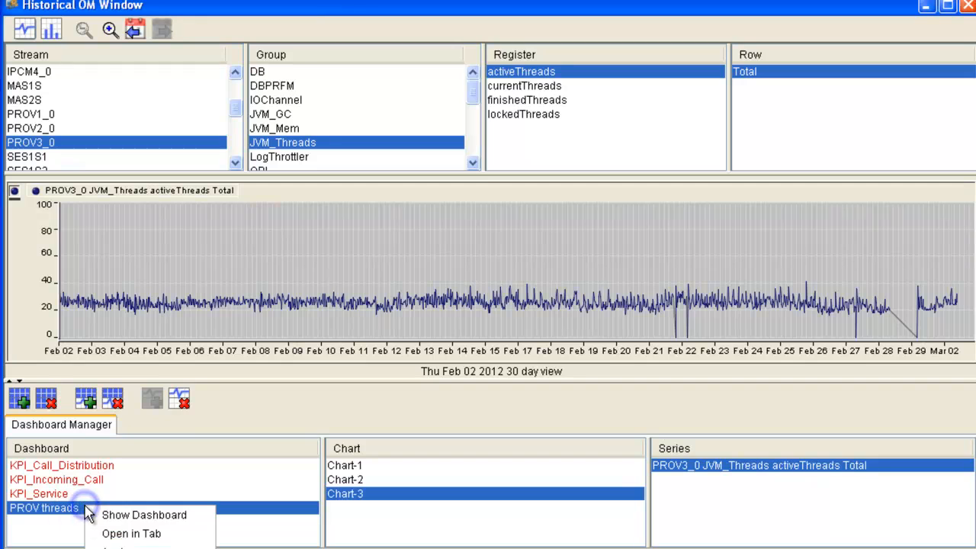
click(123, 516)
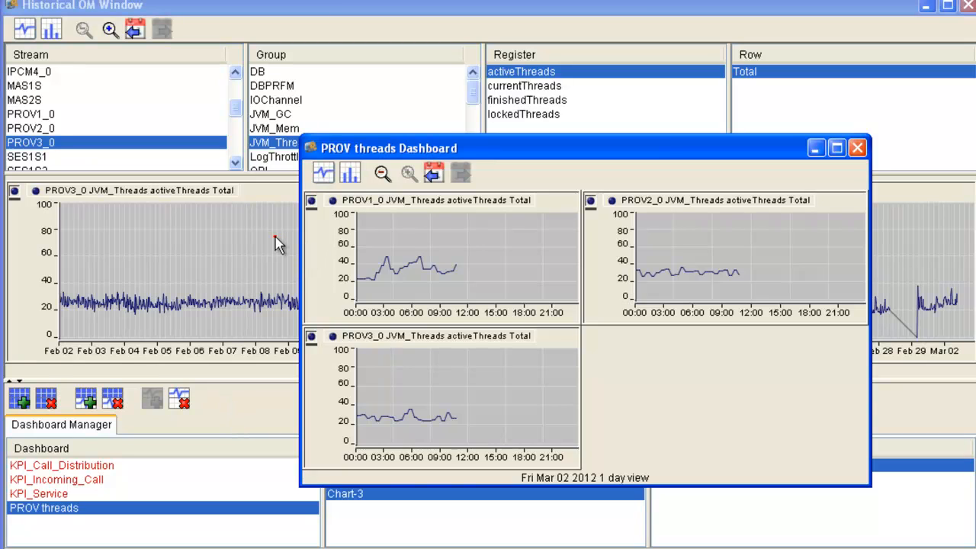
mouse_move(276, 237)
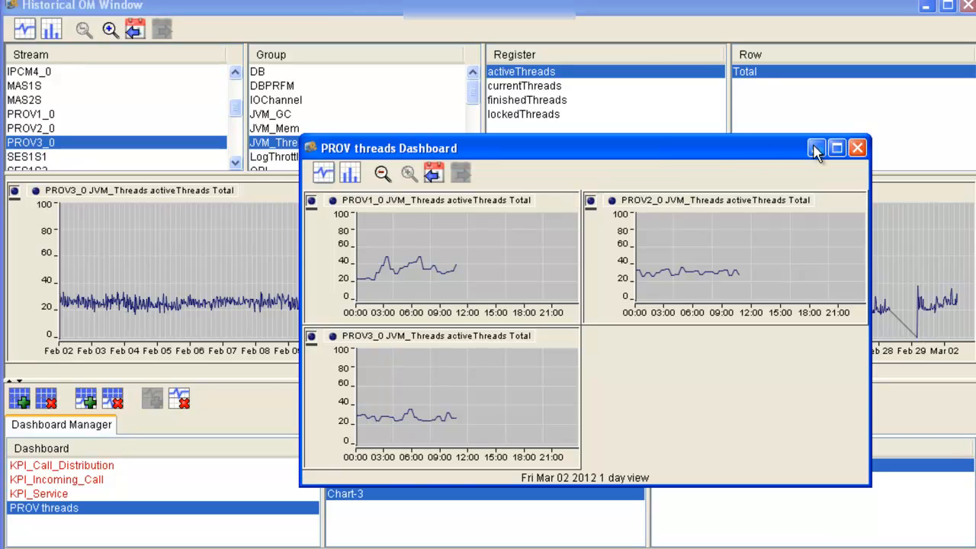
click(858, 149)
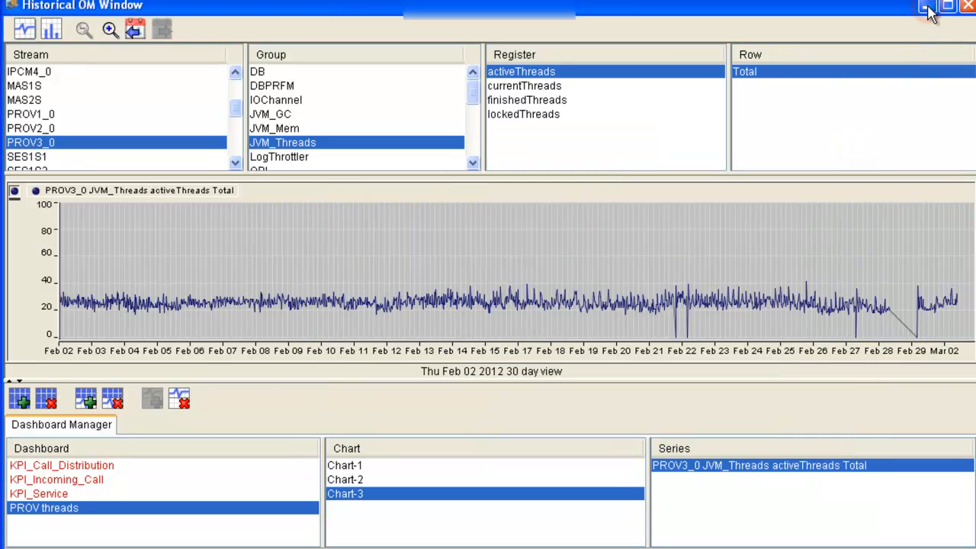
- Minimize the Historical OM Window and open the PROV threads OM dashboard directly from the MCP System Management Console
click(968, 6)
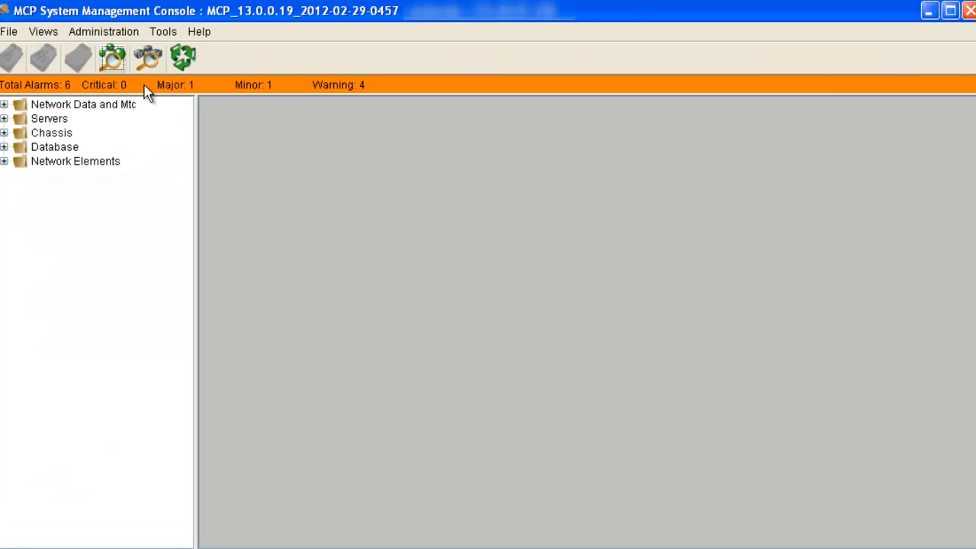
click(165, 34)
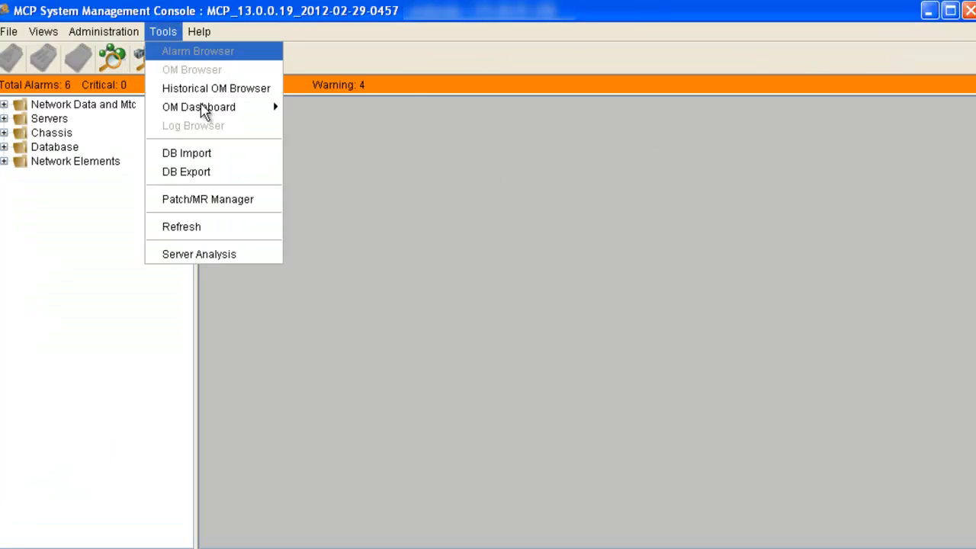
mouse_move(211, 119)
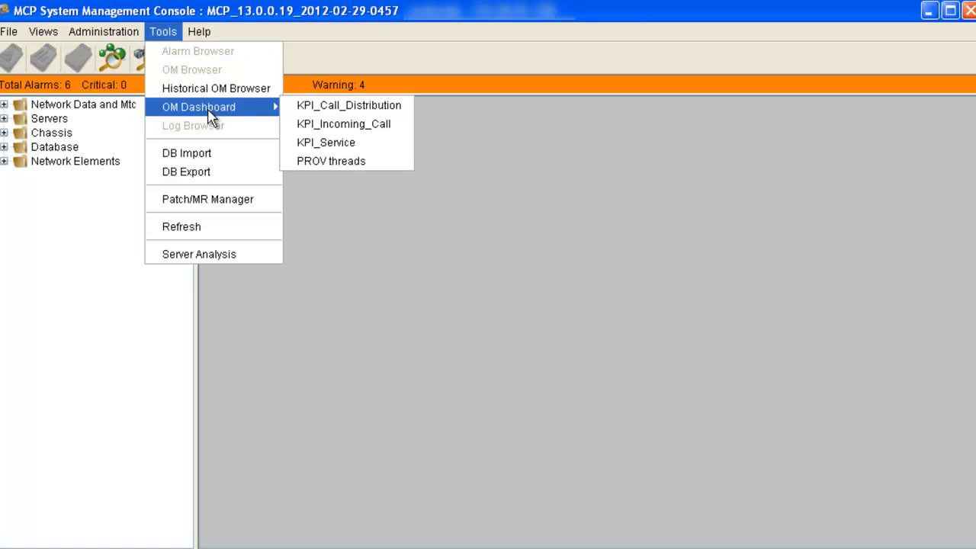
click(343, 169)
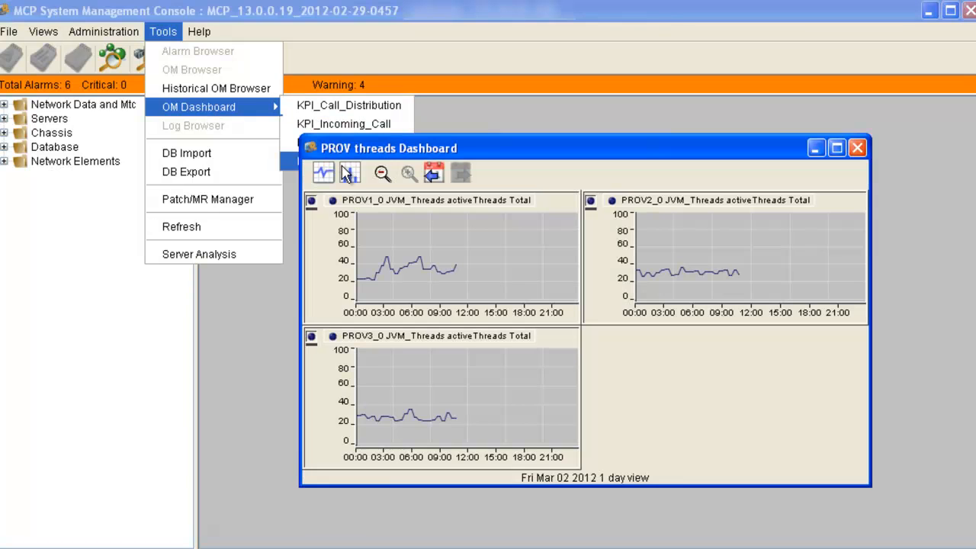
- Shift the PROV threads dashboard's 1 day view back to Mon Feb 27 2012, then close the dashboard
click(433, 174)
click(433, 174)
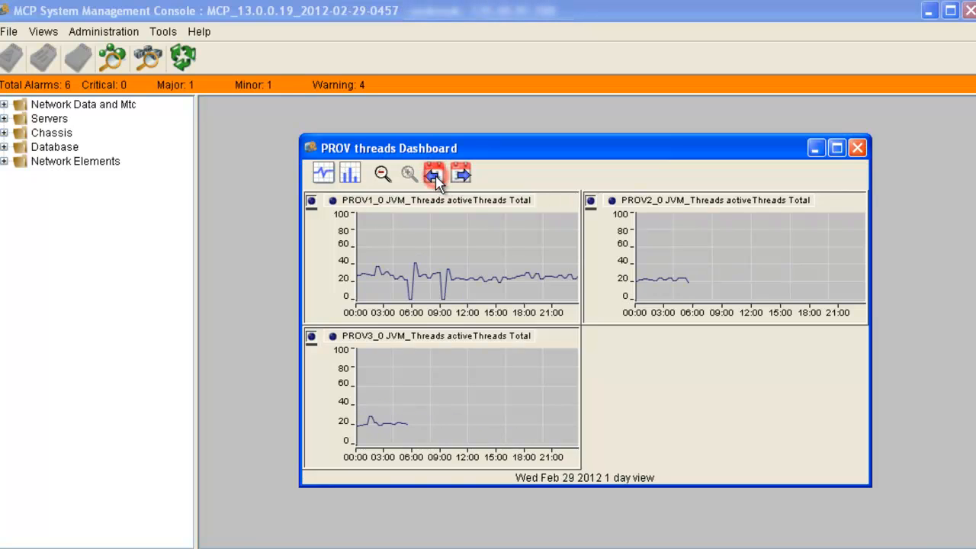
click(433, 174)
click(434, 174)
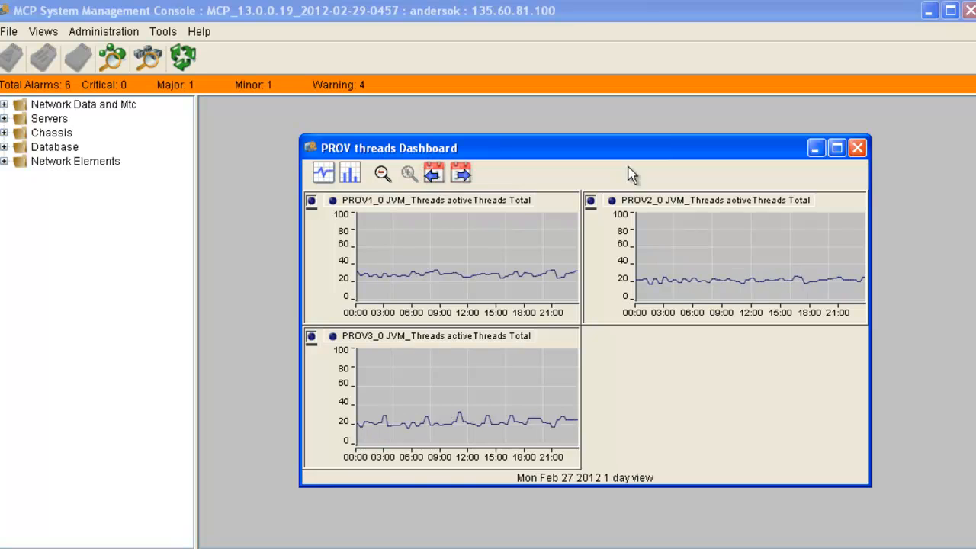
click(857, 147)
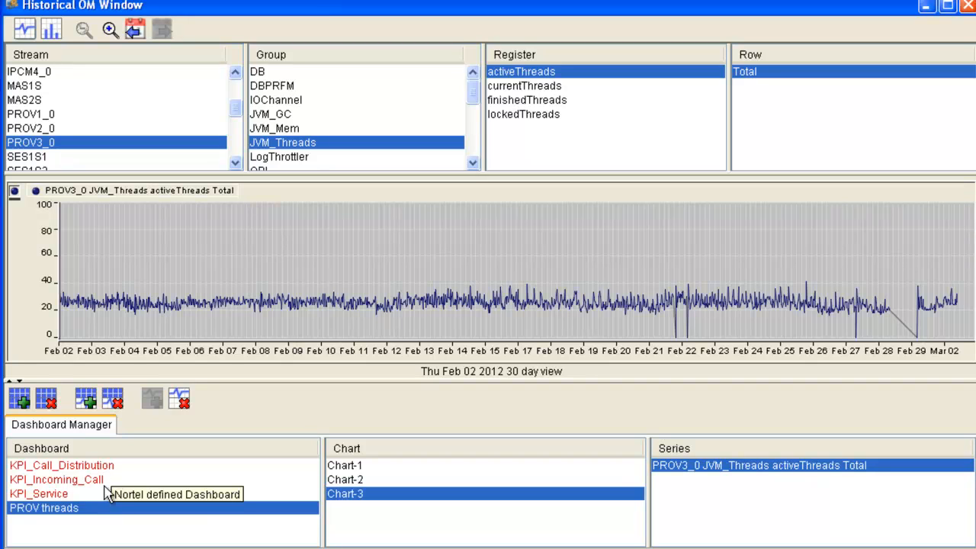
- Open the PROV threads dashboard as a tab in the Historical OM Window, examine the dips around Feb 22 in its charts, and close the tab
click(71, 507)
right_click(75, 507)
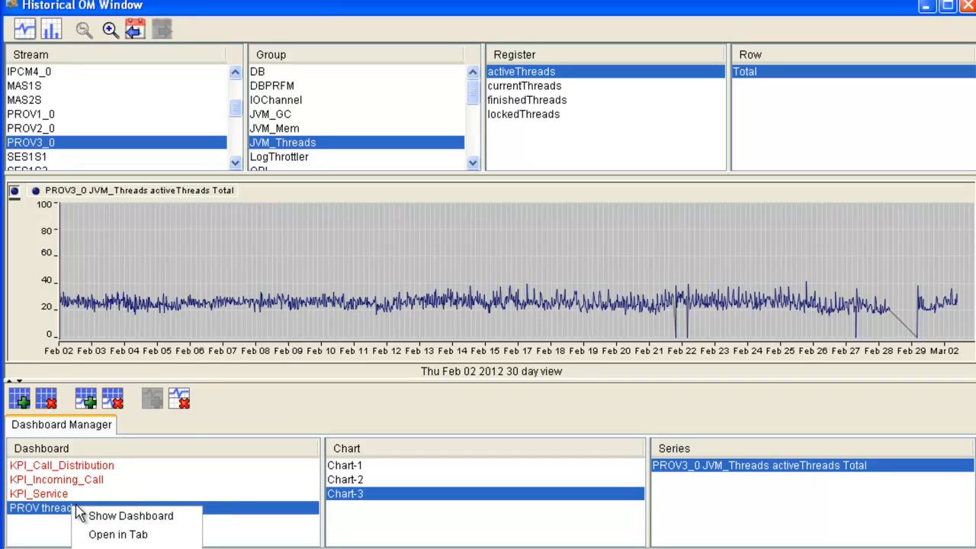
click(118, 536)
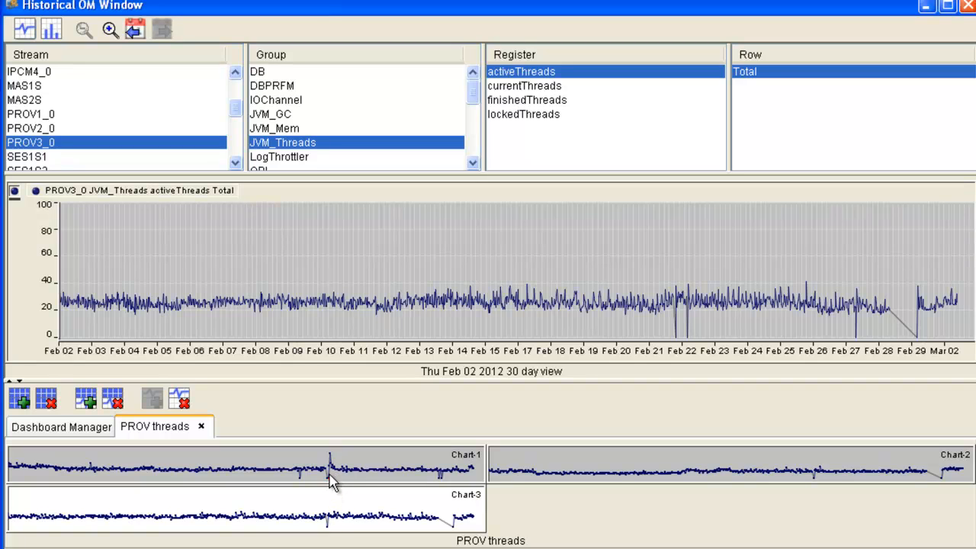
mouse_move(328, 487)
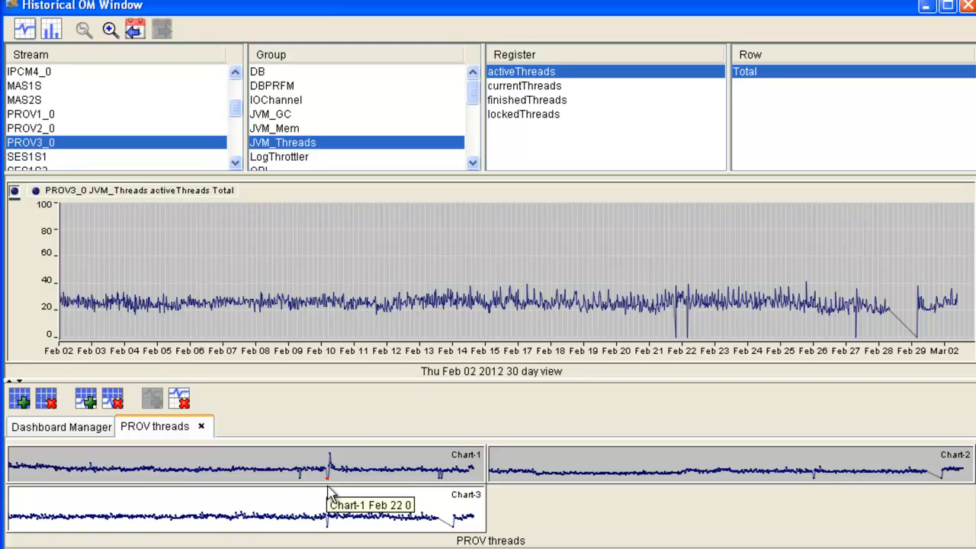
mouse_move(326, 528)
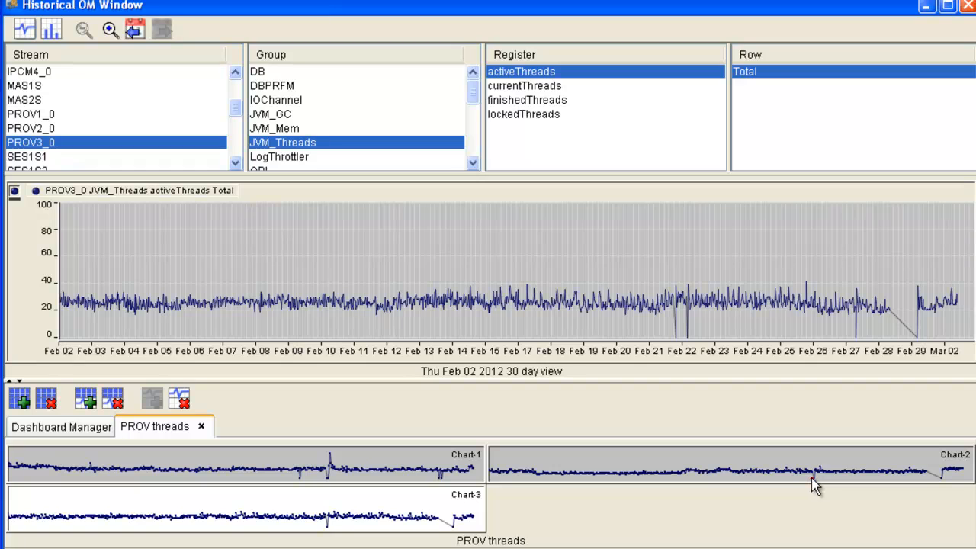
mouse_move(817, 482)
click(201, 426)
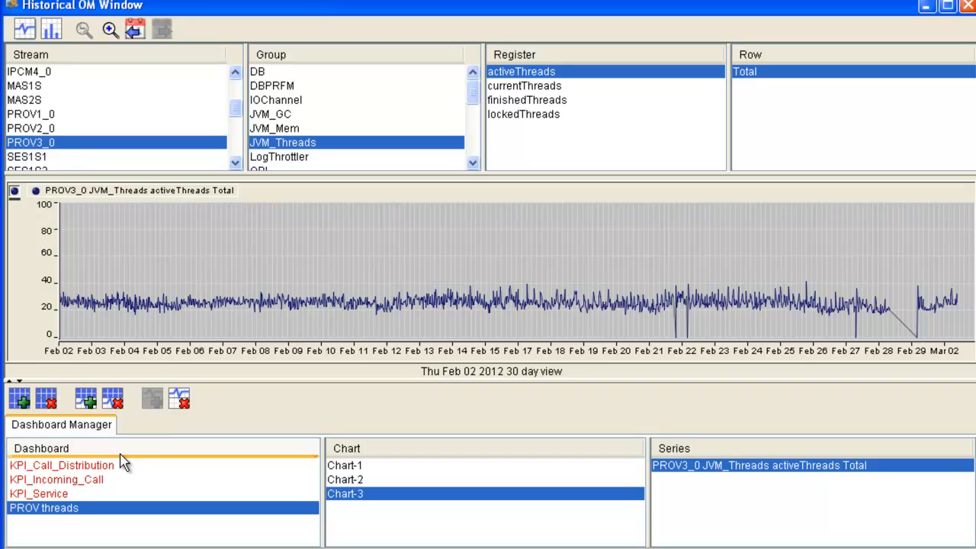
- Remove the PROV threads dashboard and confirm its deletion
click(46, 399)
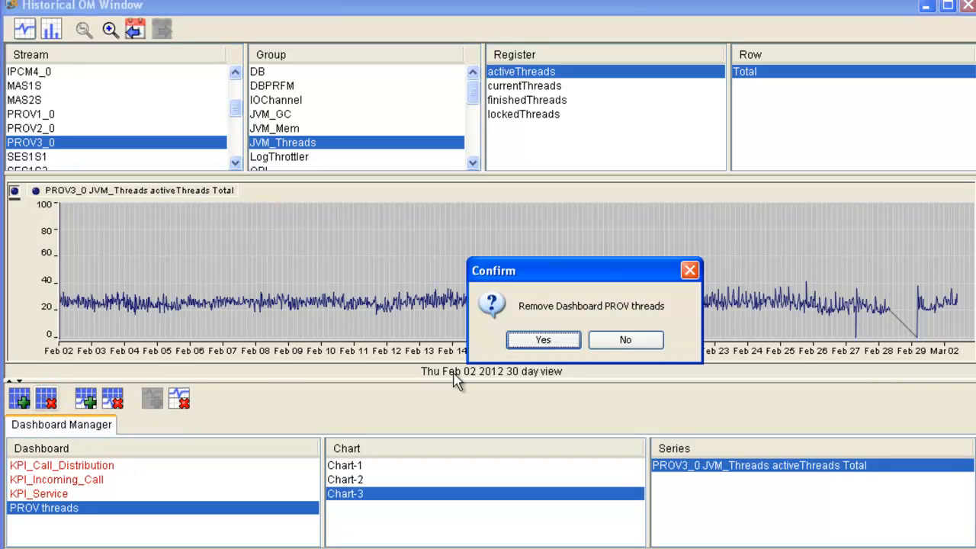
click(553, 341)
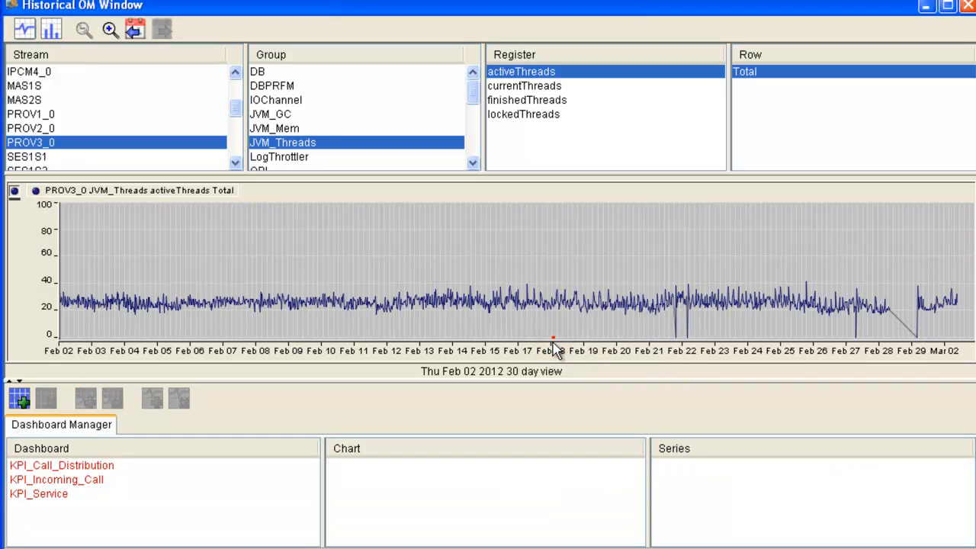